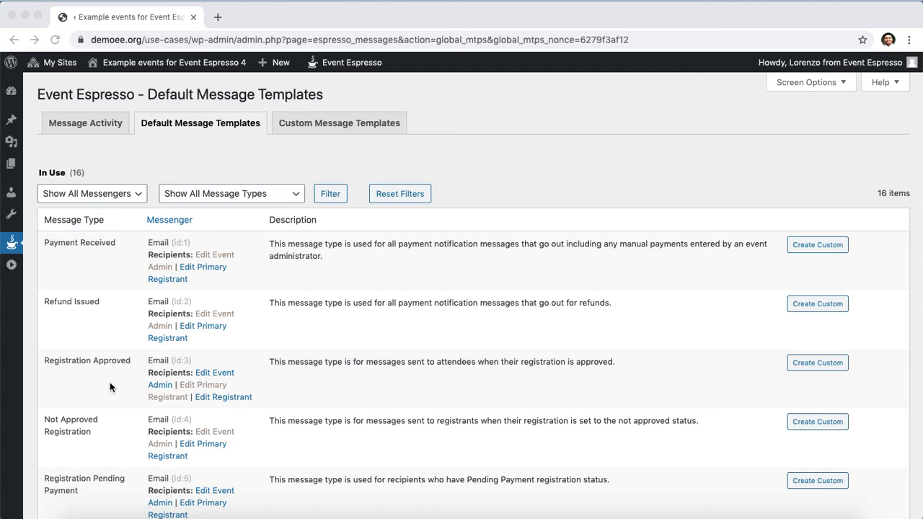
Open the registrant Registration Approved template and scroll down to its [EVENT_LIST] editor.
click(299, 399)
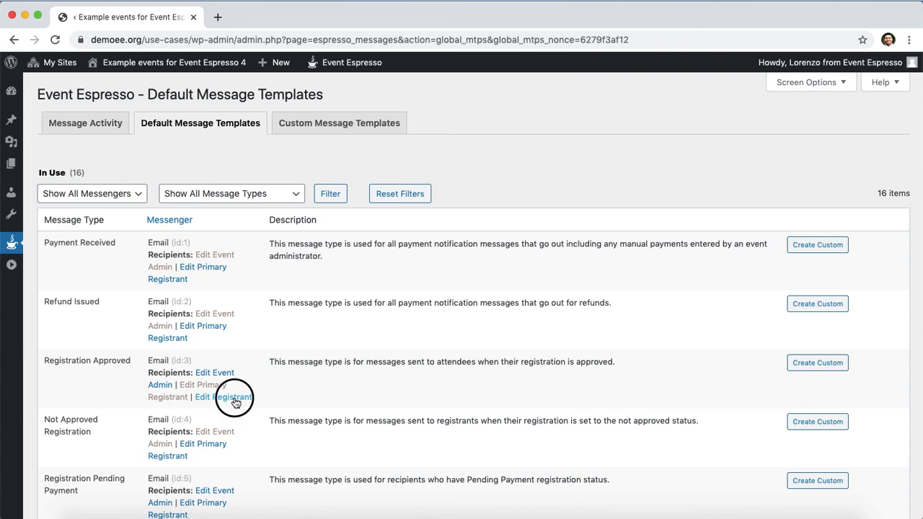
click(233, 398)
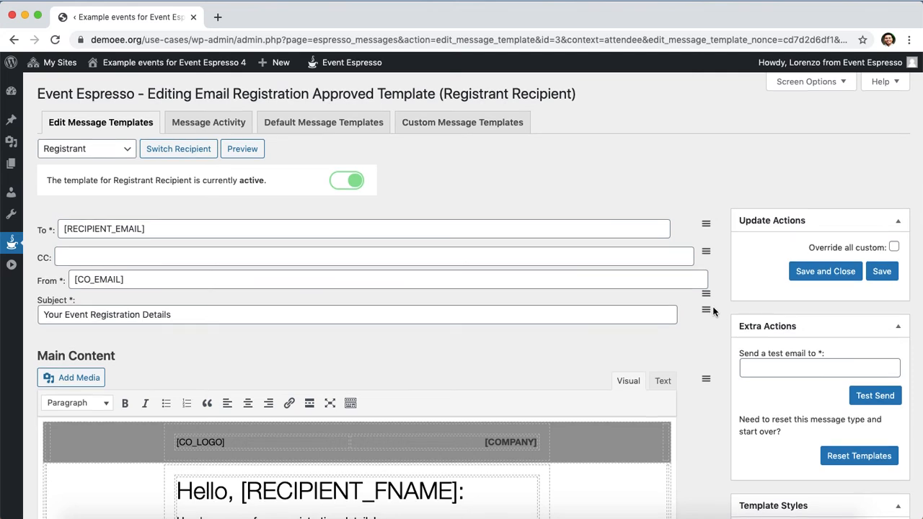
scroll(718, 313, down, 5)
scroll(713, 311, down, 8)
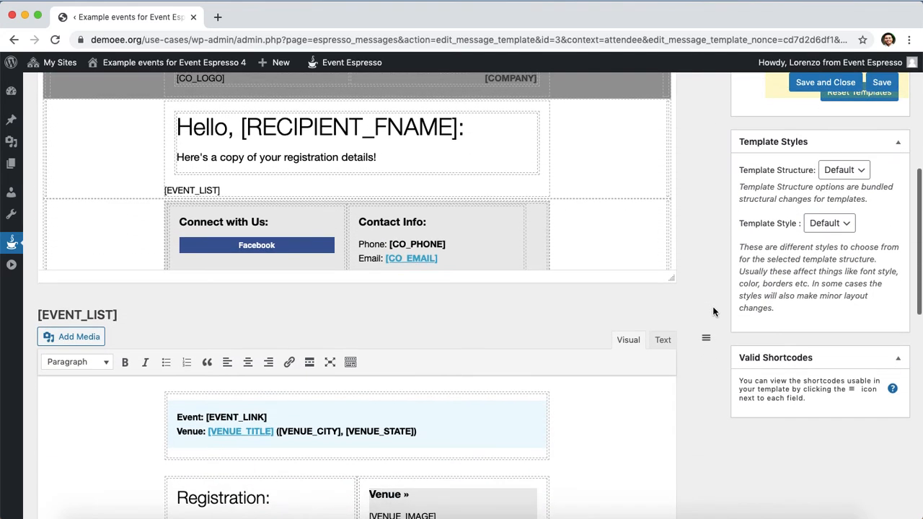
scroll(714, 312, down, 1)
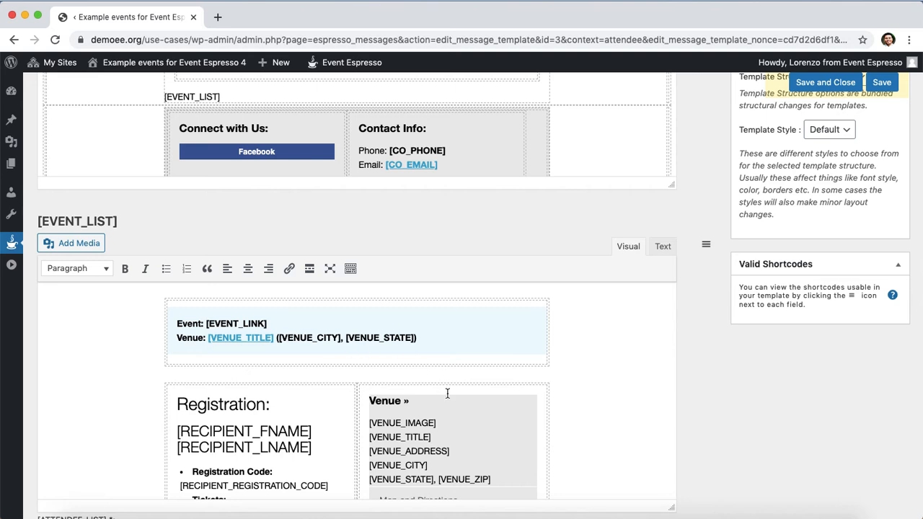
scroll(459, 417, down, 1)
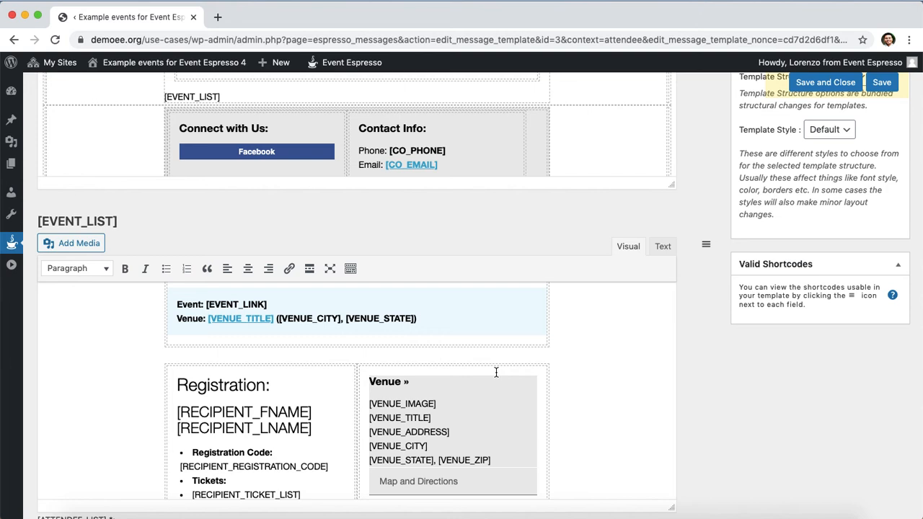
Delete '([VENUE_CITY], [VENUE_STATE])' after the venue title on the Venue line.
drag(426, 318, 275, 318)
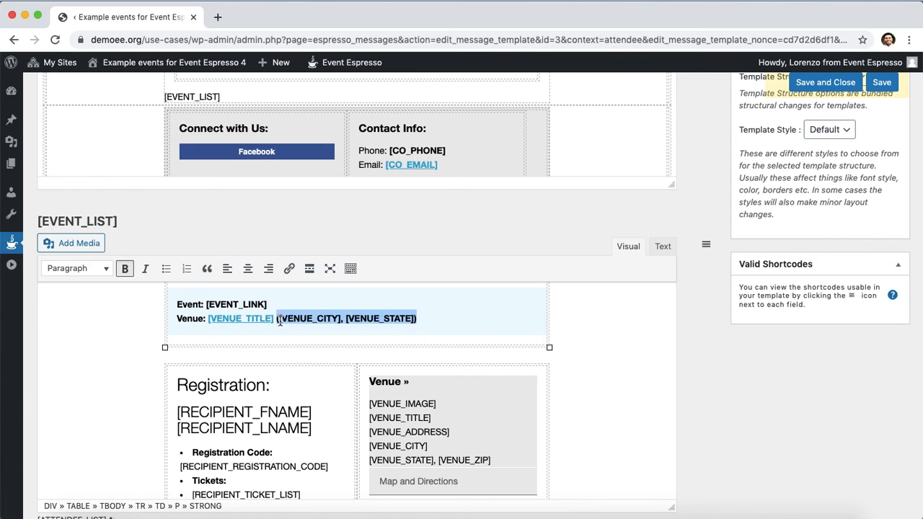
key(BackSpace)
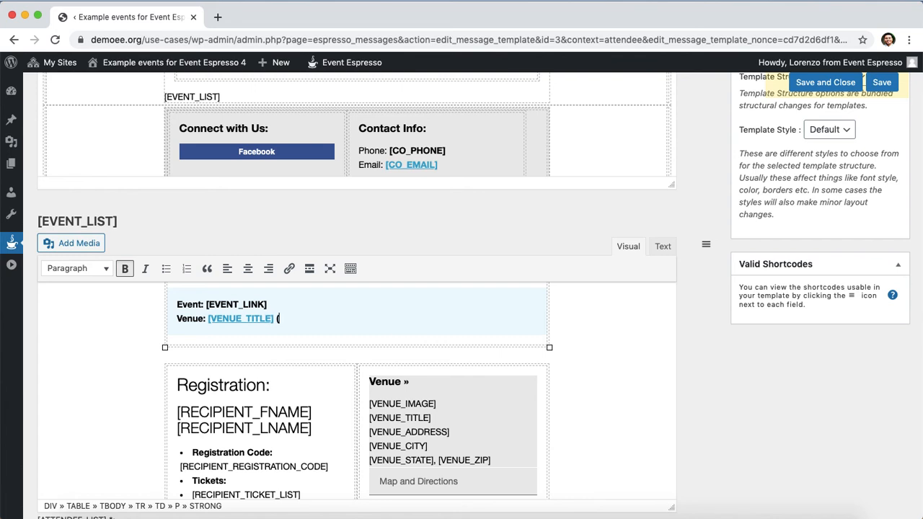
key(Left)
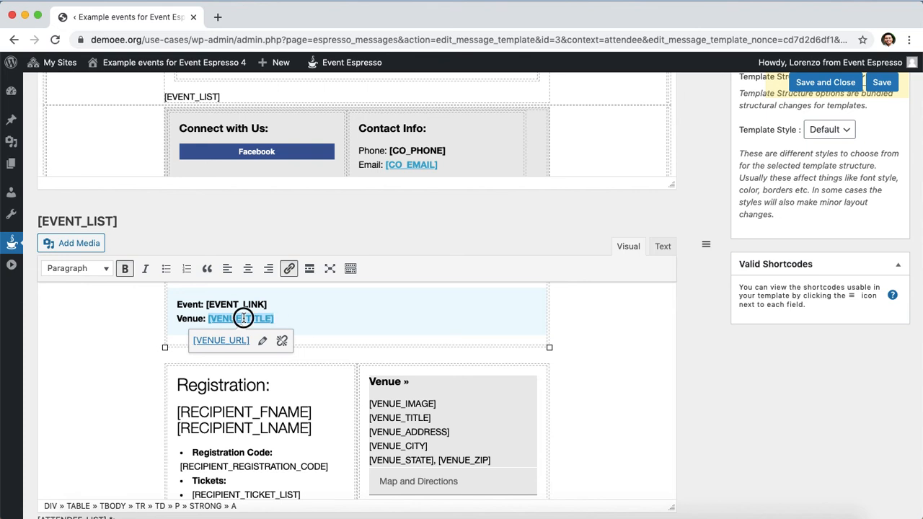
Change the [VENUE_TITLE] link address from [VENUE_URL] to [VIRTUAL_URL].
click(263, 341)
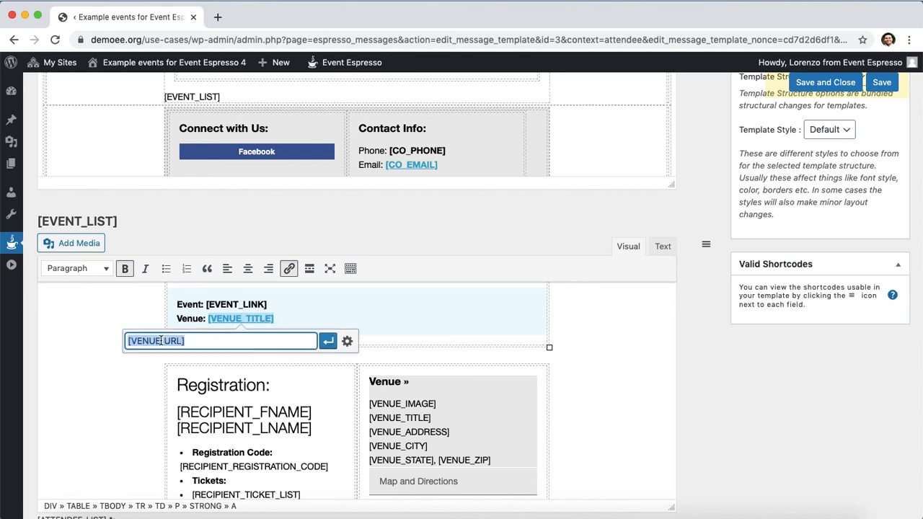
click(164, 340)
click(179, 340)
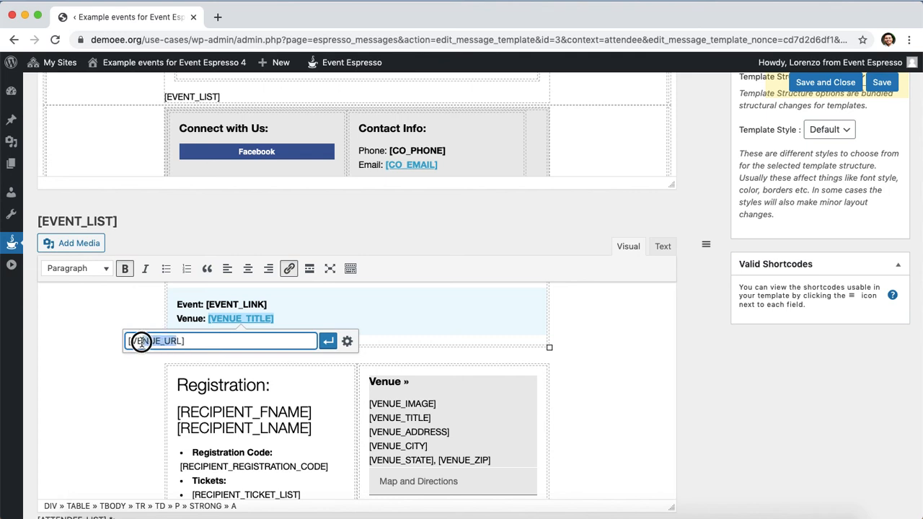
mouse_move(132, 340)
mouse_down()
mouse_move(179, 340)
mouse_move(136, 342)
mouse_up()
text(IRTUAL_URL)
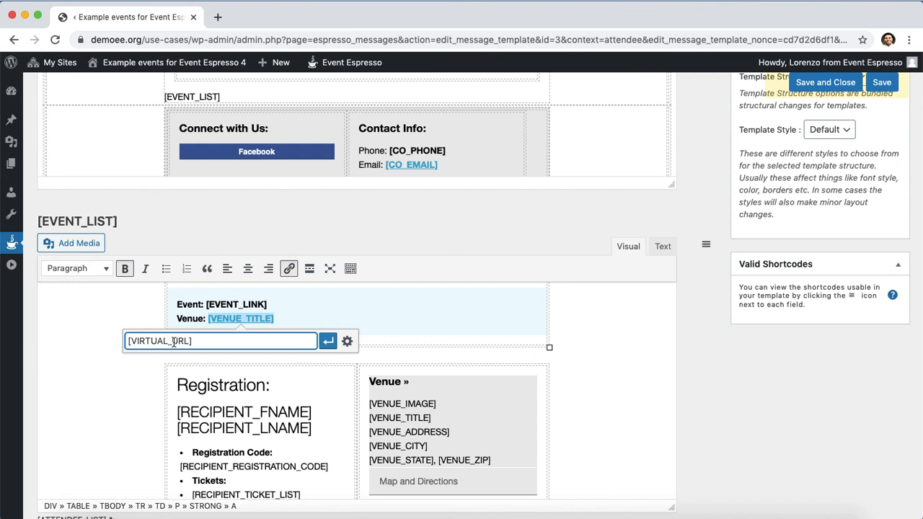
click(331, 343)
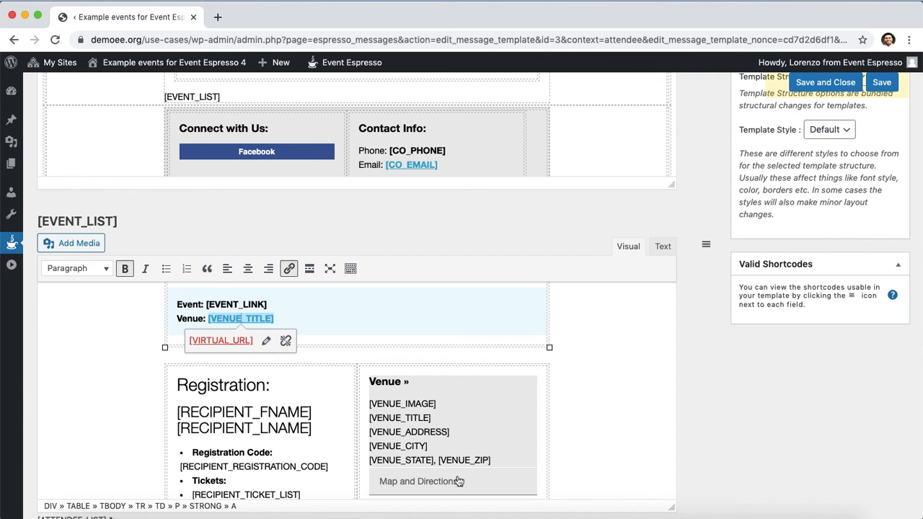
Replace the venue image, address and Map and Directions under Venue » with [VIRTUAL_URL].
click(371, 405)
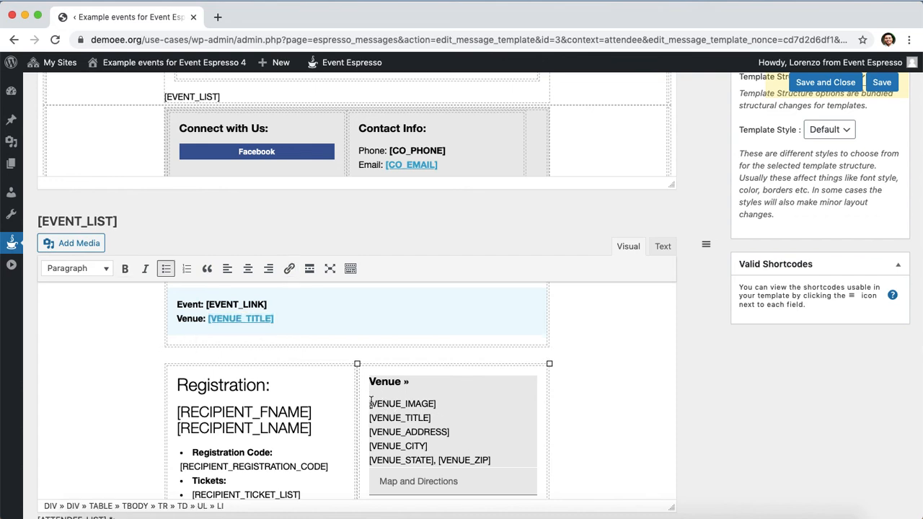
drag(371, 405, 462, 482)
key(BackSpace)
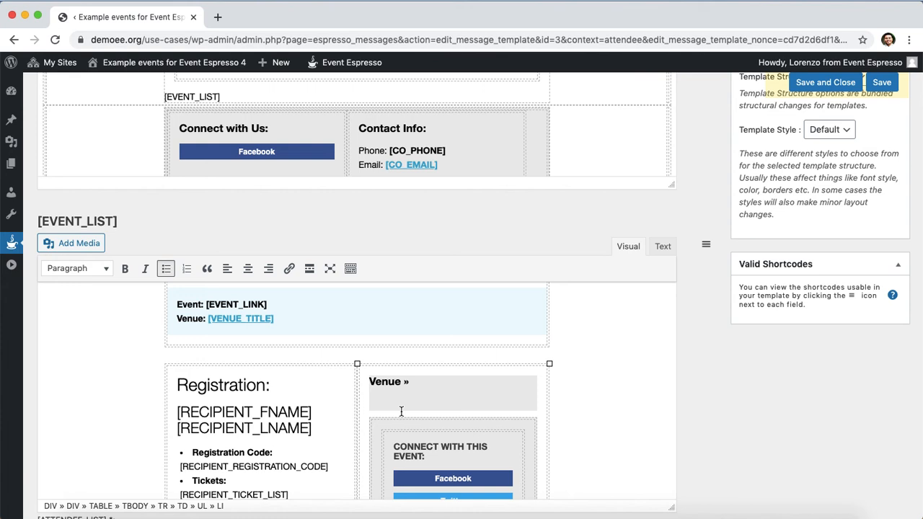
text([VIRTUAL_URL])
Link the new [VIRTUAL_URL] text to the address [VIRTUAL_URL].
drag(455, 402, 367, 402)
right_click(402, 403)
click(444, 355)
click(289, 270)
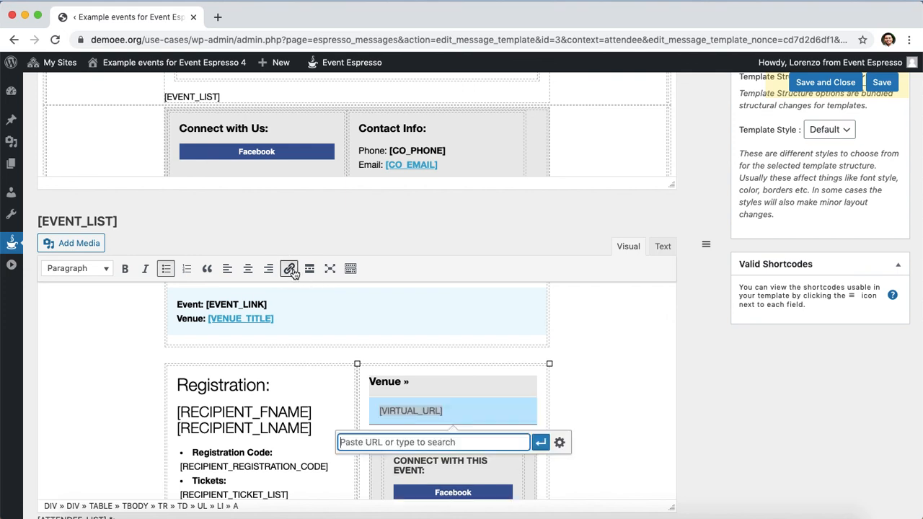
key(super+v)
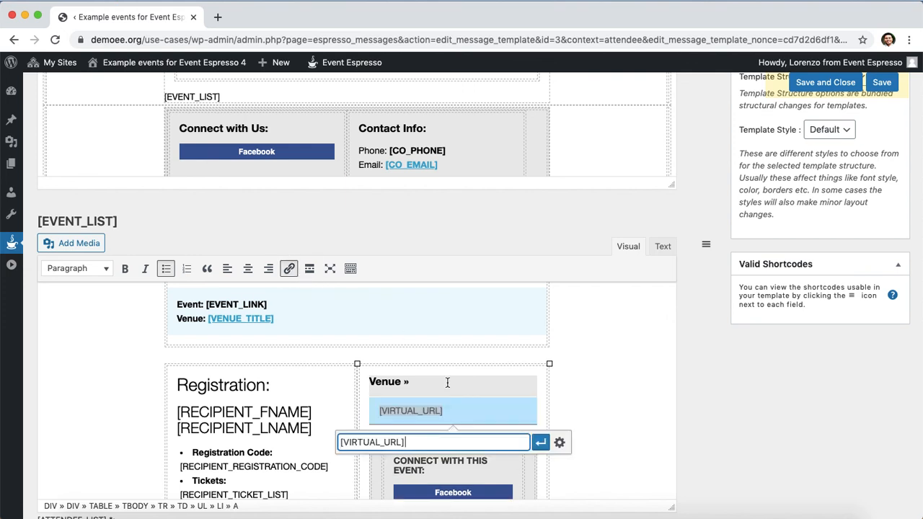
click(546, 448)
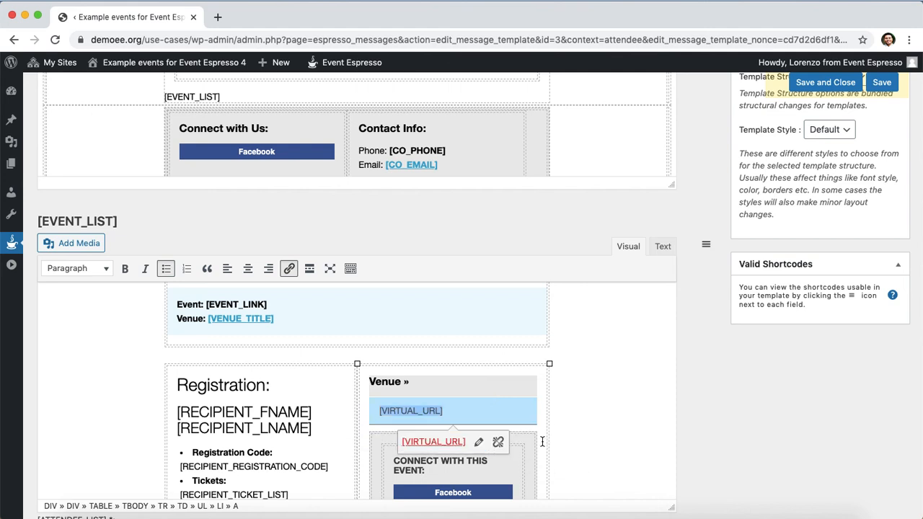
click(575, 401)
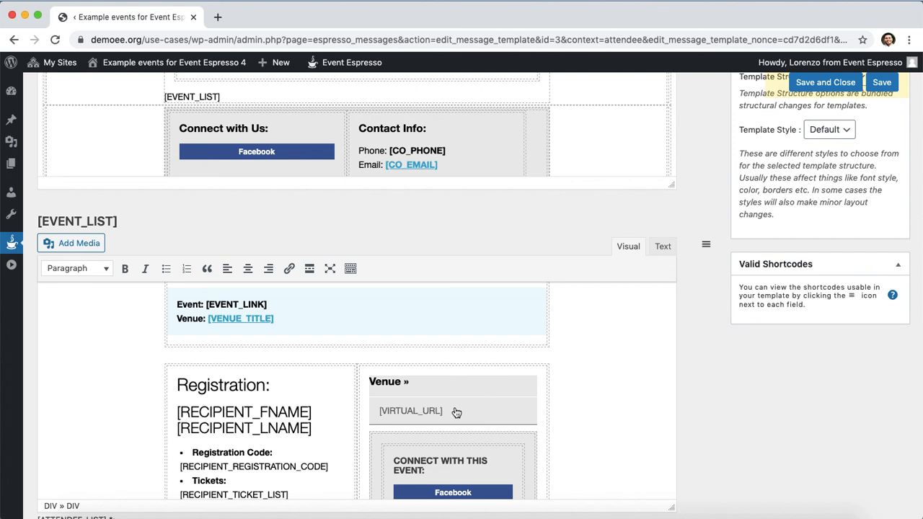
click(664, 246)
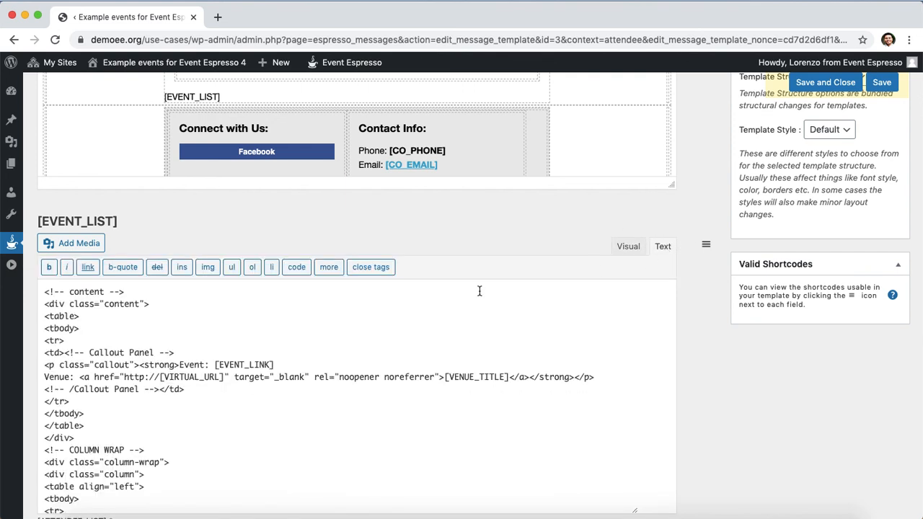
click(147, 377)
drag(148, 376, 124, 377)
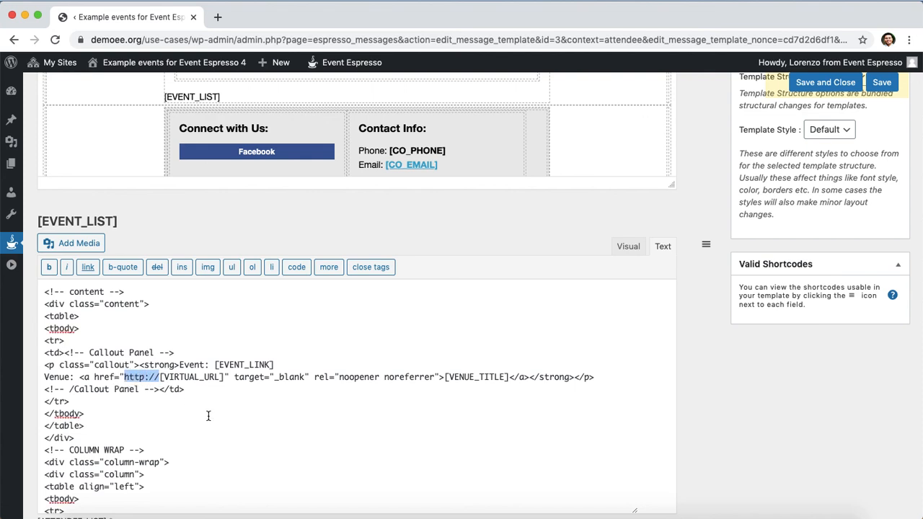
key(BackSpace)
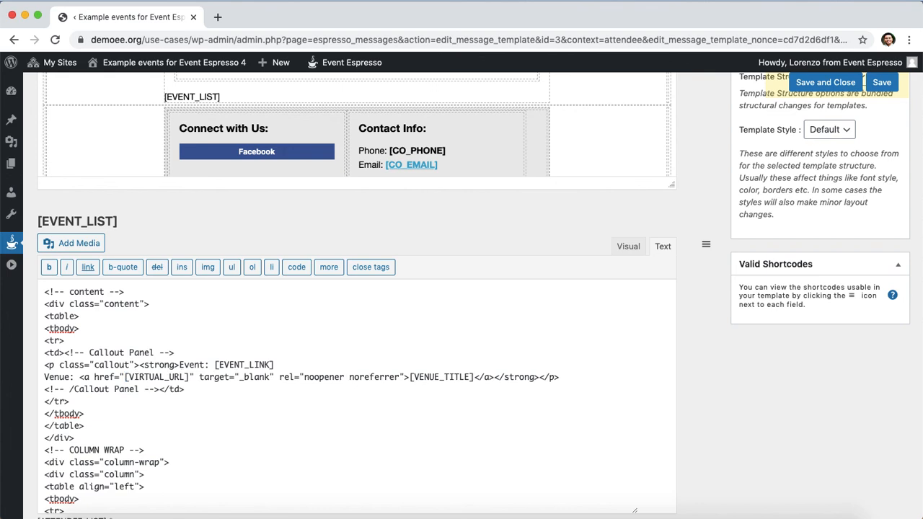
scroll(223, 382, down, 4)
scroll(223, 381, down, 4)
scroll(222, 382, down, 4)
drag(185, 438, 149, 437)
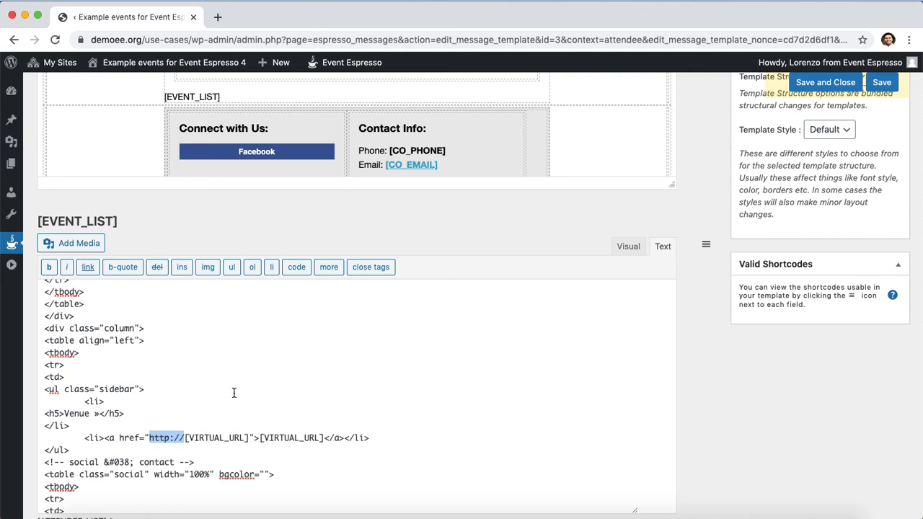
key(BackSpace)
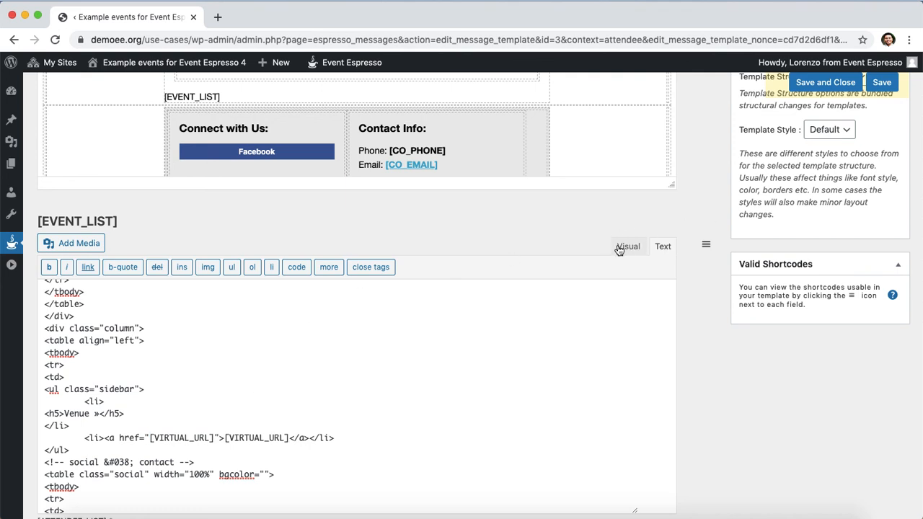
Return to the Visual view, save the template, and review the [EVENT_LIST] section.
click(634, 246)
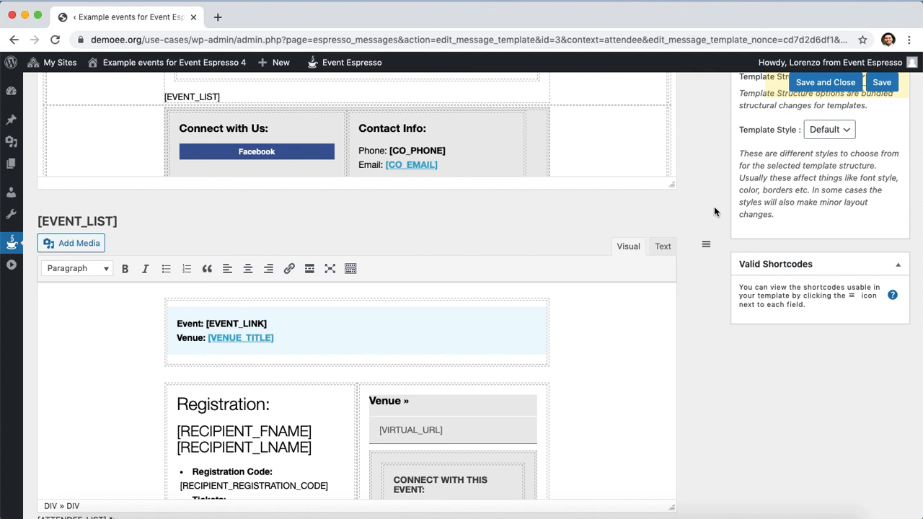
click(883, 84)
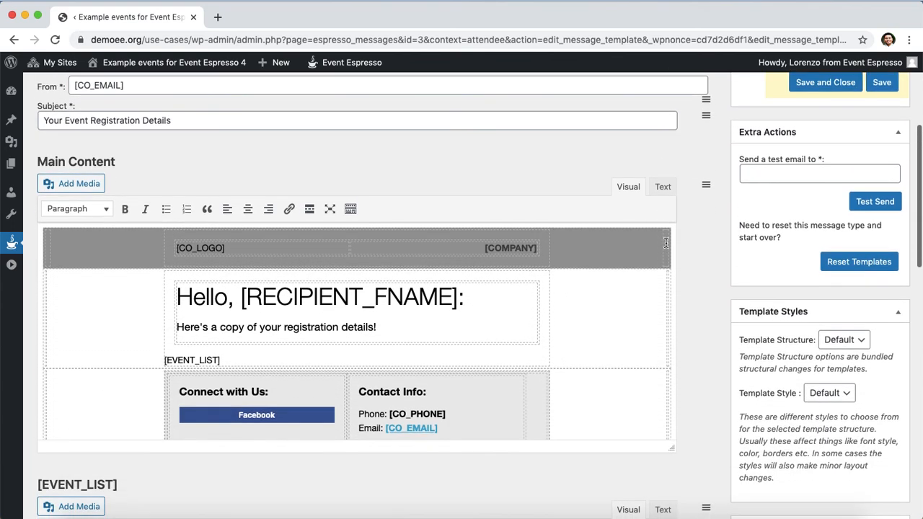
scroll(665, 243, down, 1)
scroll(726, 259, down, 5)
scroll(725, 264, down, 1)
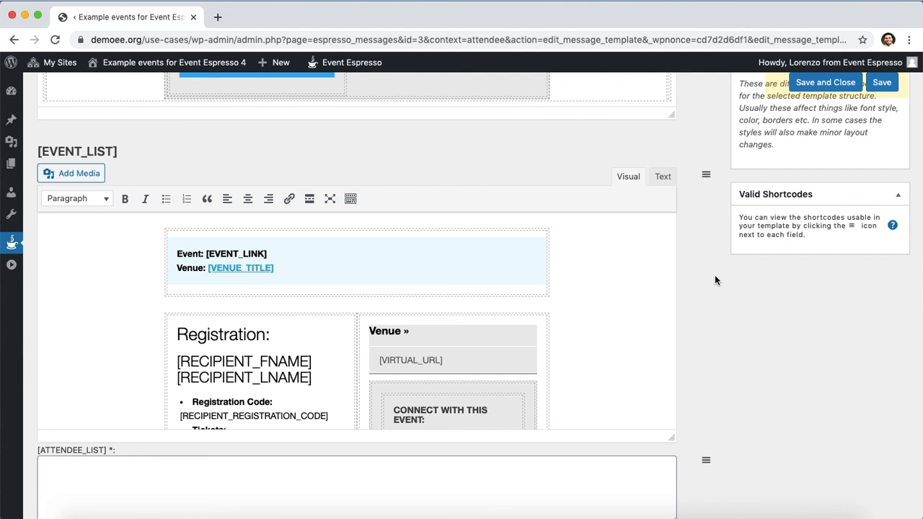